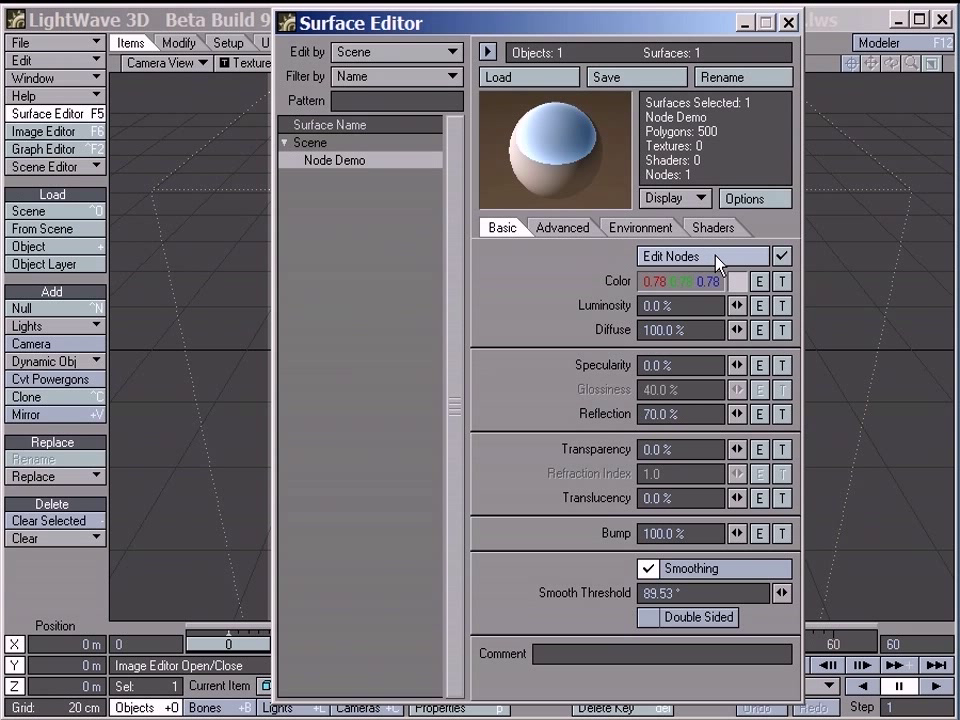
Open the surface's Node Editor and move the Crumple, Noise and Marble nodes away from the Surface node
click(721, 260)
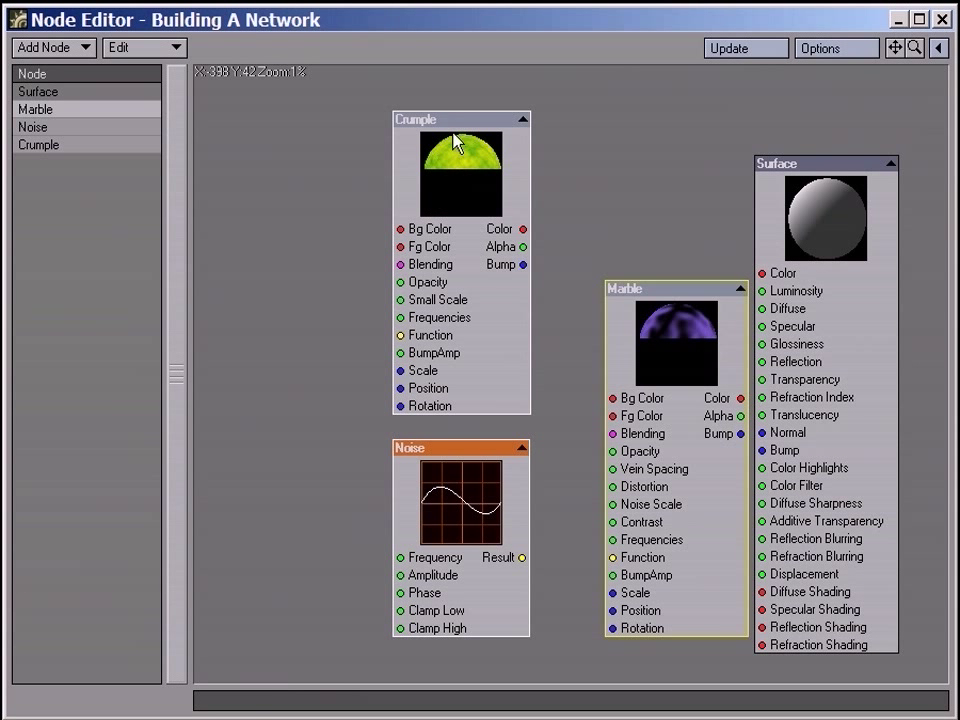
drag(456, 144, 358, 133)
click(475, 160)
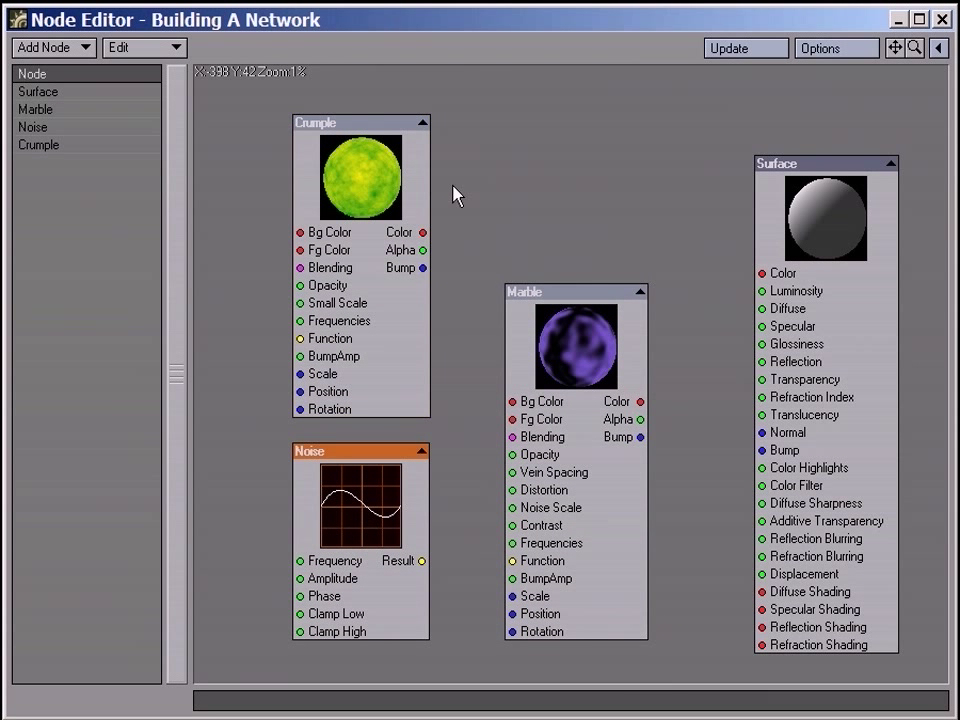
Wire Crumple's Color to Marble's Bg Color, Noise's Result to Marble's Function, and Marble's Color and Alpha to Surface's Color, Luminosity and Diffuse
drag(423, 233, 514, 405)
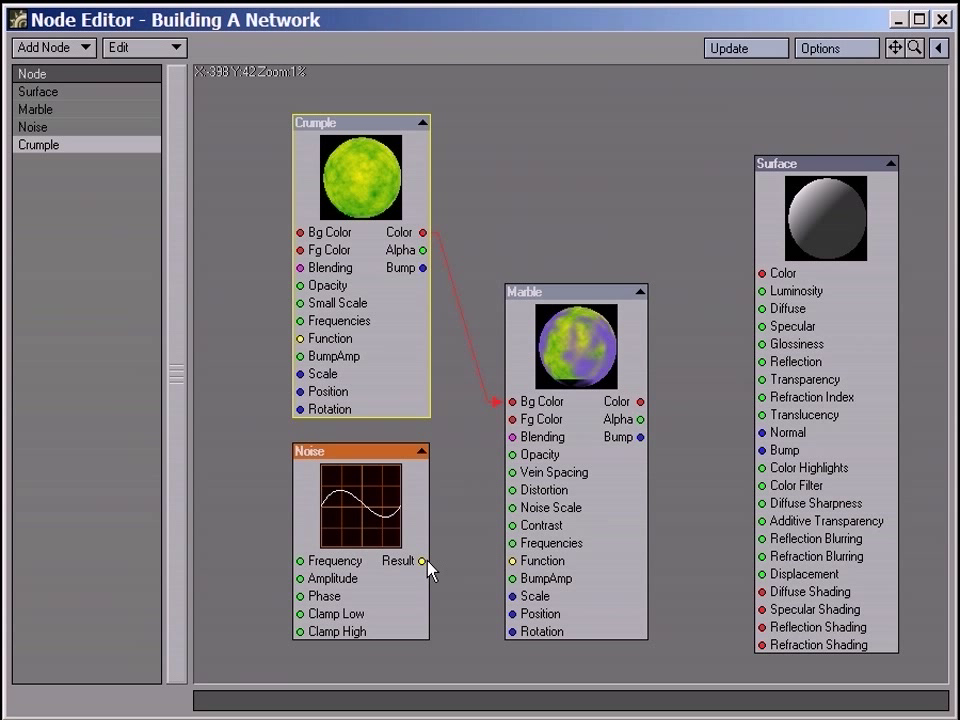
drag(424, 562, 512, 562)
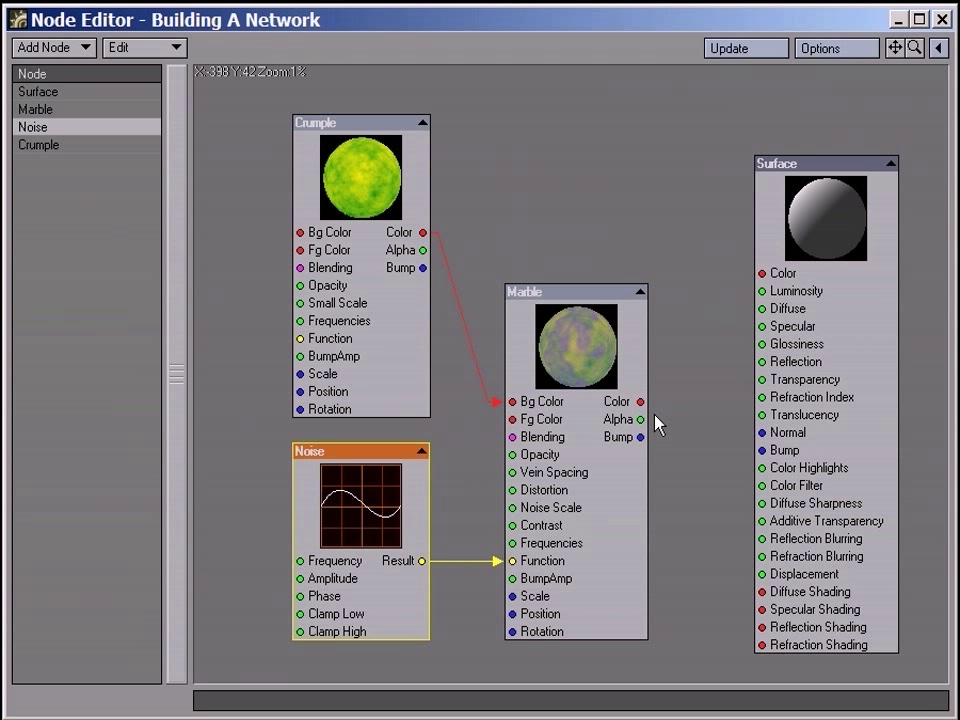
drag(641, 401, 762, 273)
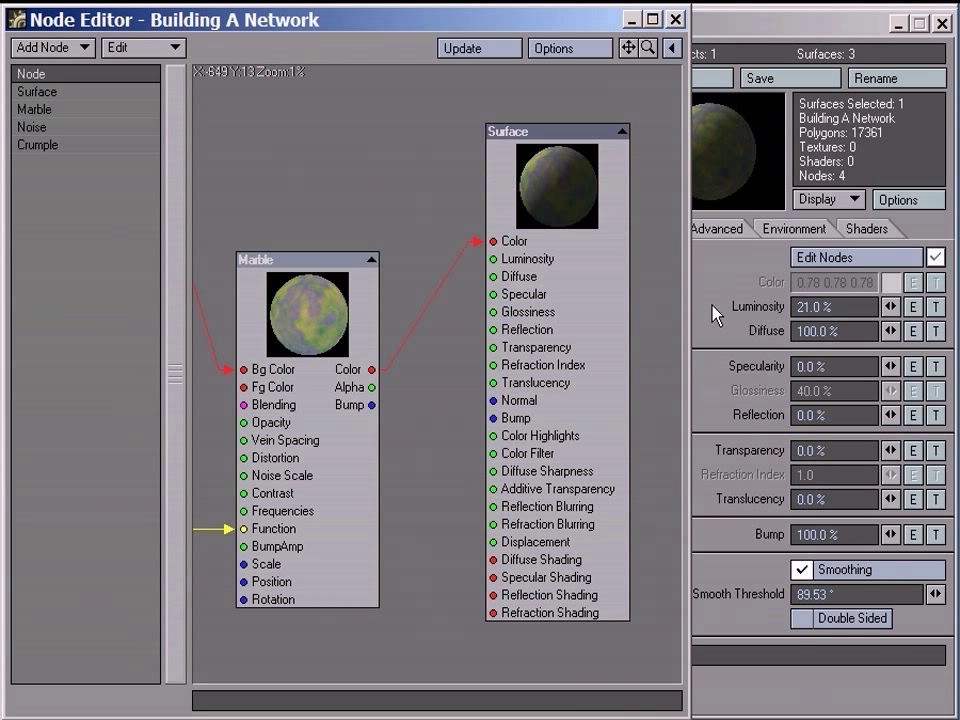
drag(371, 388, 512, 266)
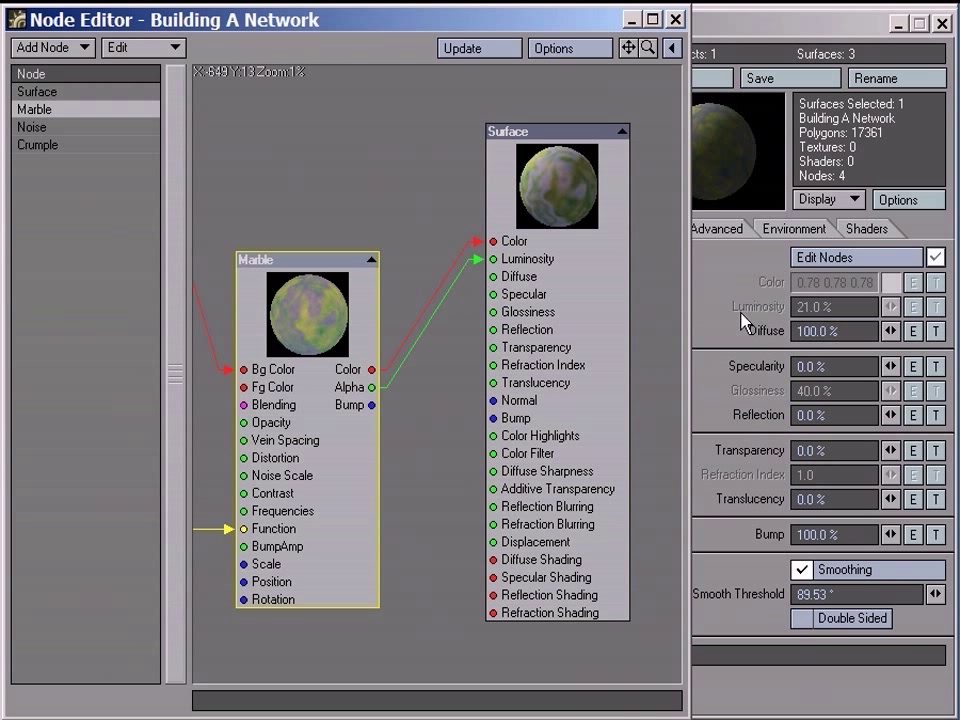
drag(371, 387, 499, 280)
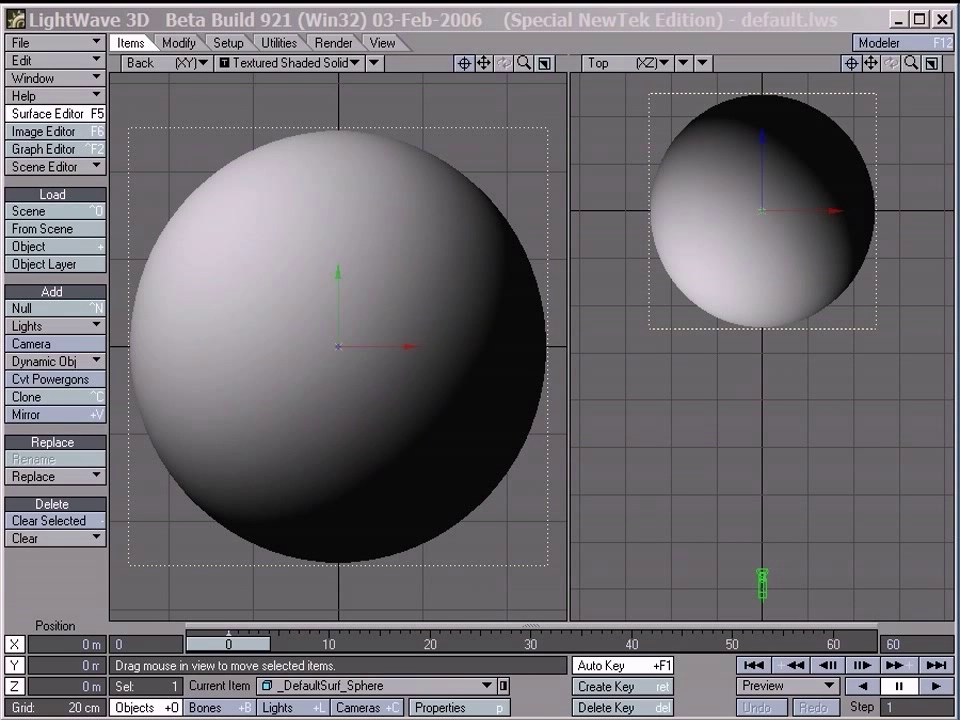
Open the Surface Editor, expand the Scene entry to show Example Surface, and open that surface's Node Editor
key(F5)
drag(621, 549, 724, 36)
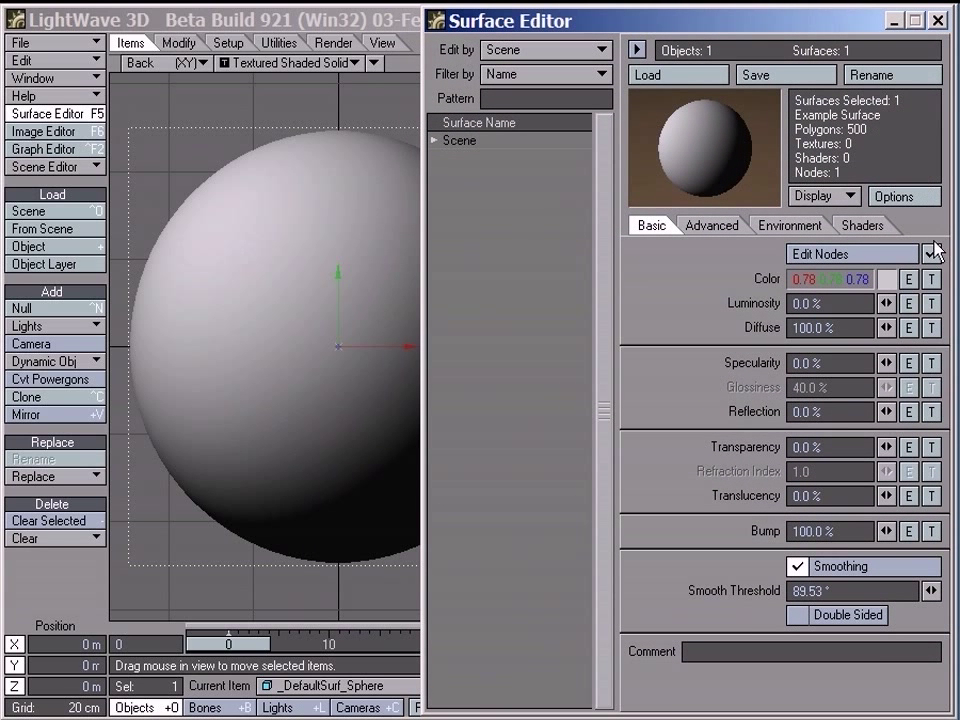
click(435, 141)
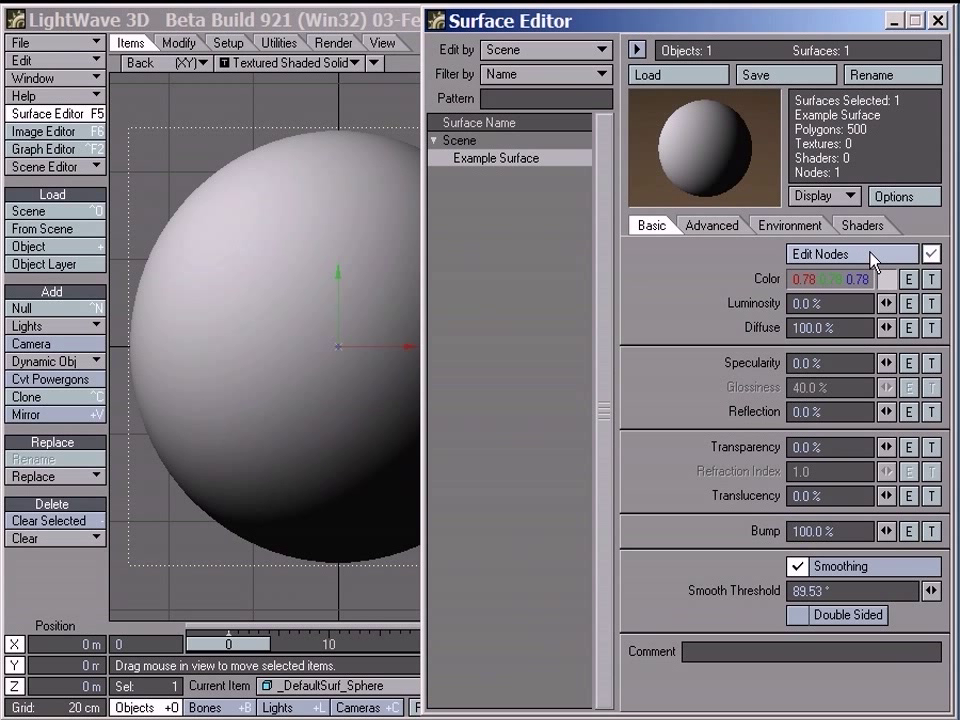
click(872, 256)
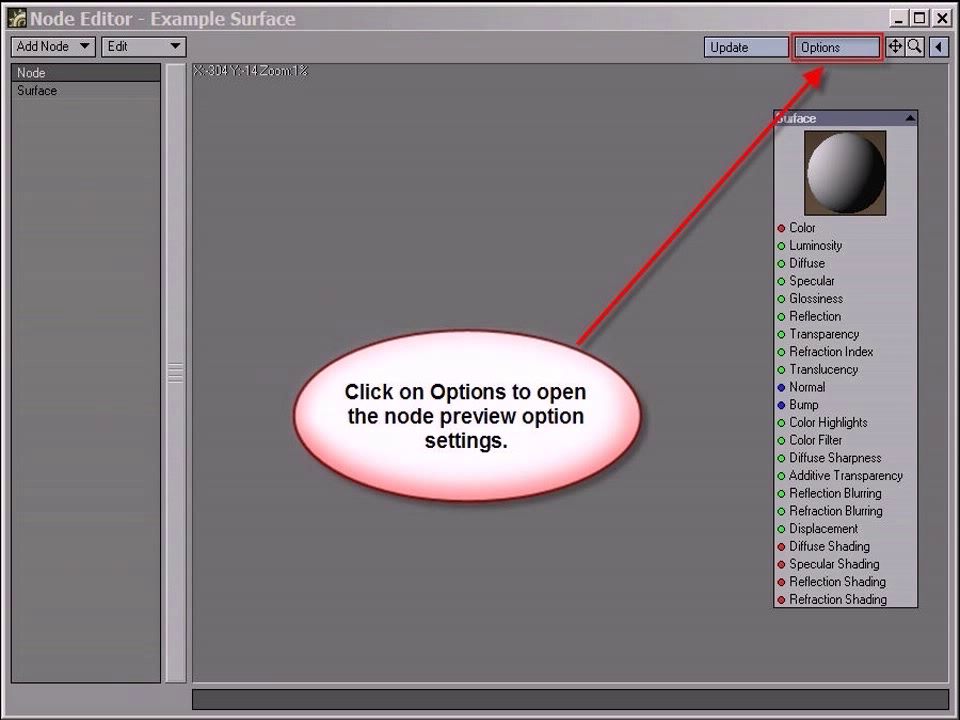
Open the node preview options and switch Disable Previews on and back off
click(823, 52)
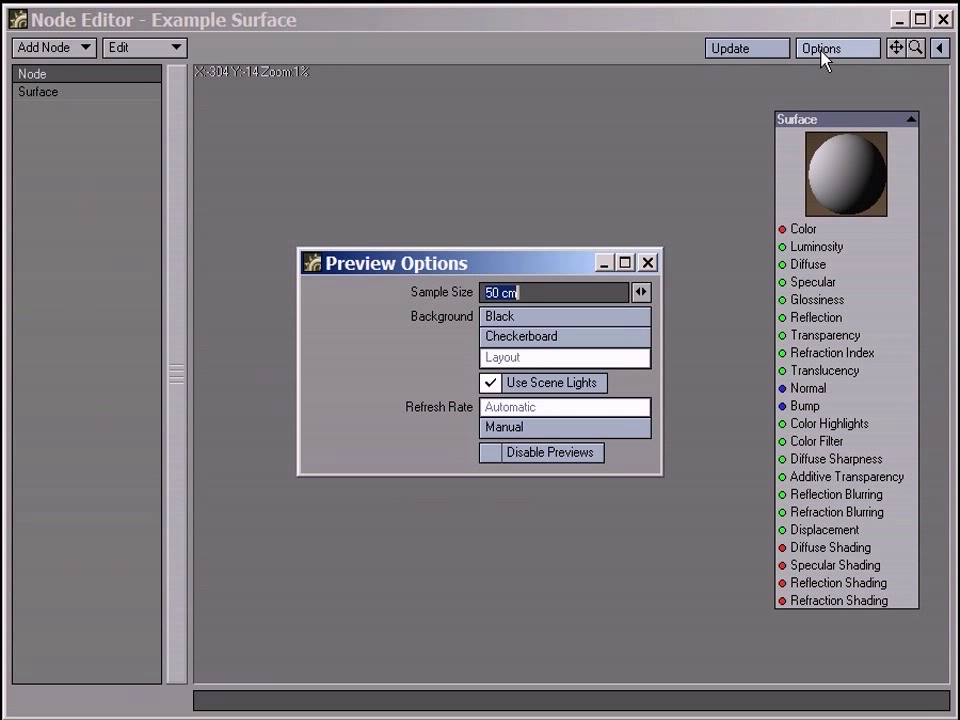
click(556, 453)
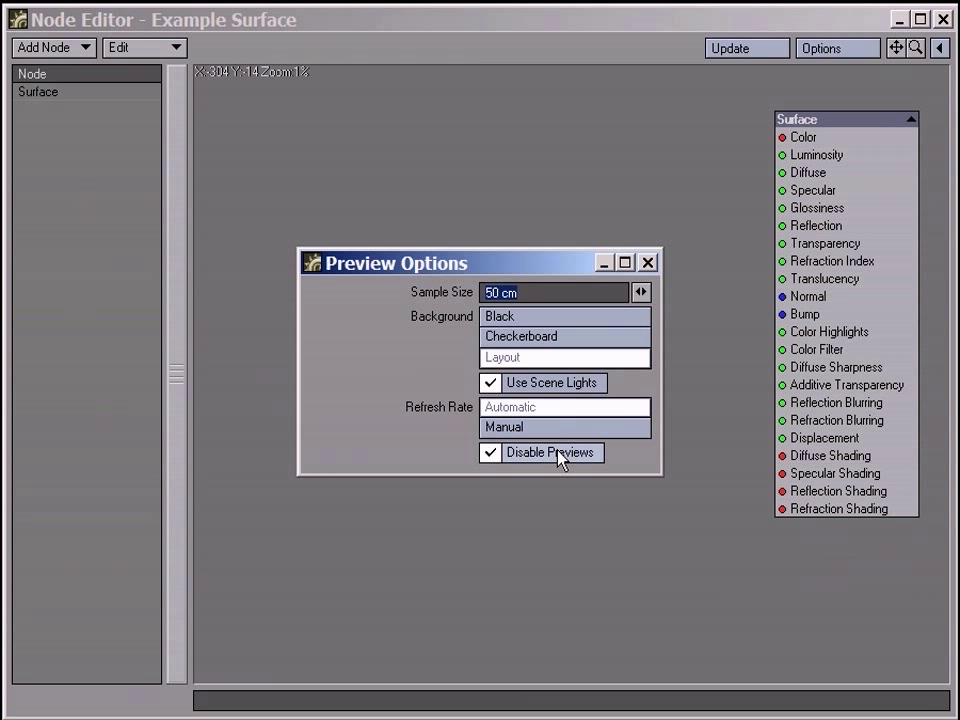
click(556, 453)
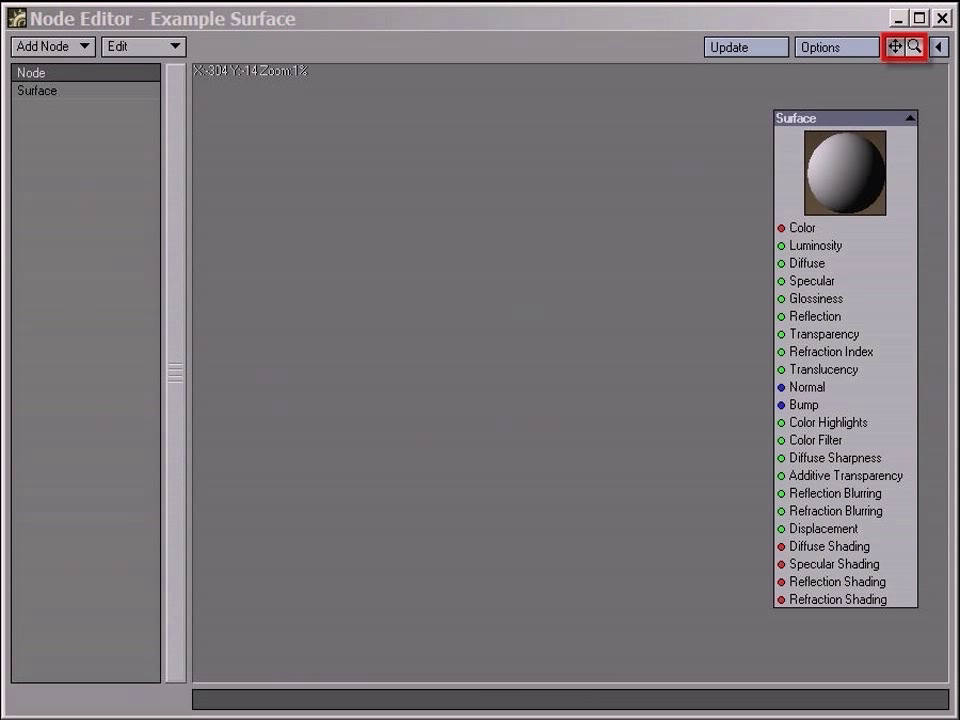
Move the Bias node clear of the Surface node and open its properties with the embedded properties area collapsed
drag(895, 46, 925, 53)
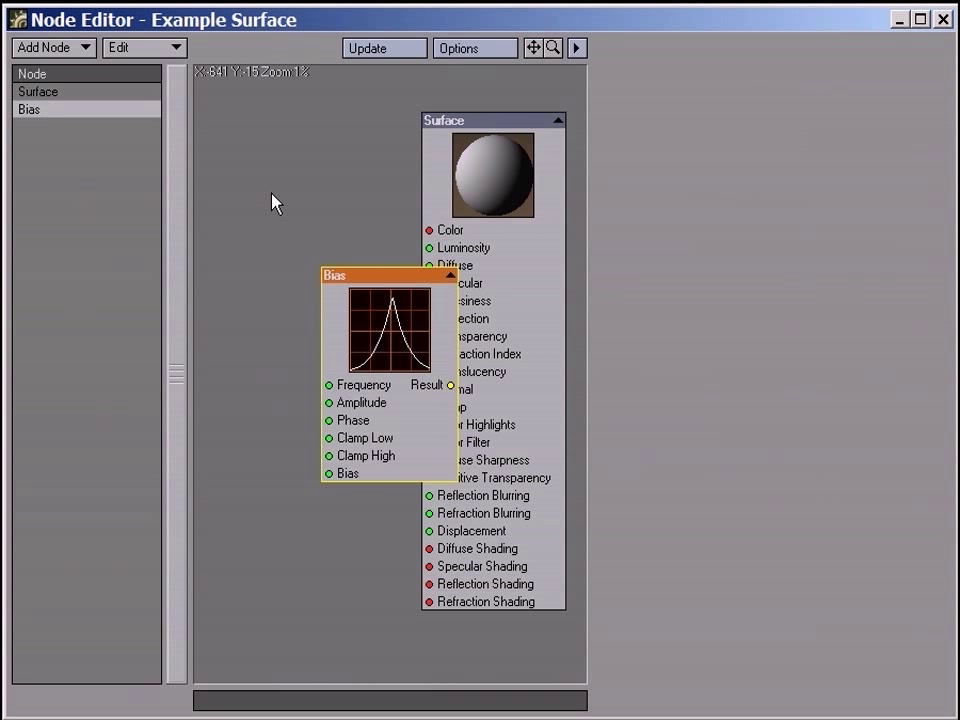
drag(405, 285, 330, 258)
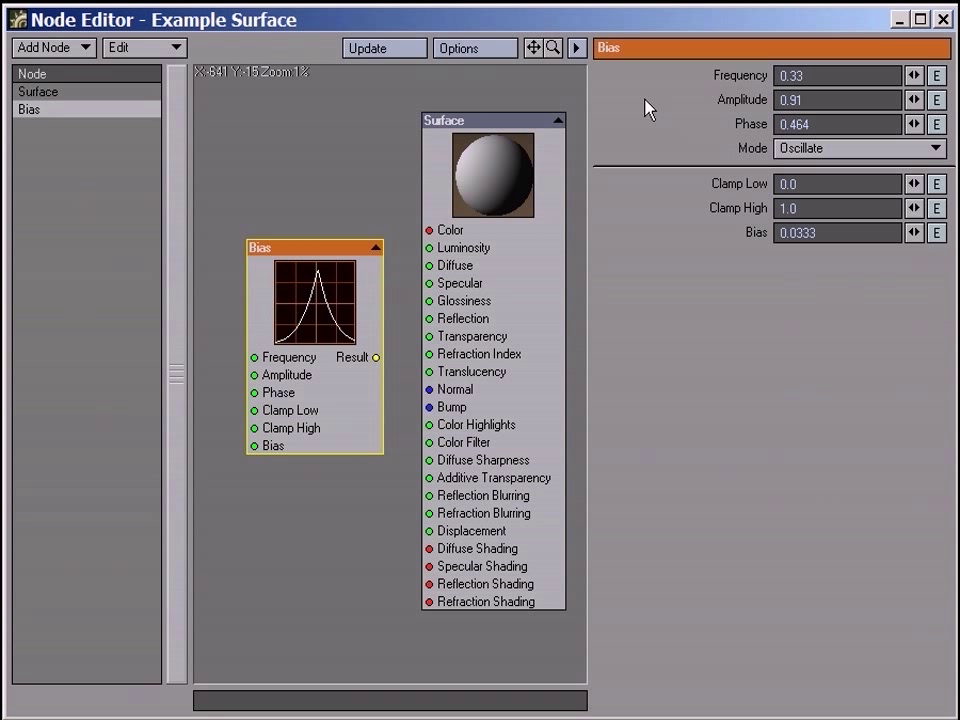
click(576, 47)
double_click(343, 259)
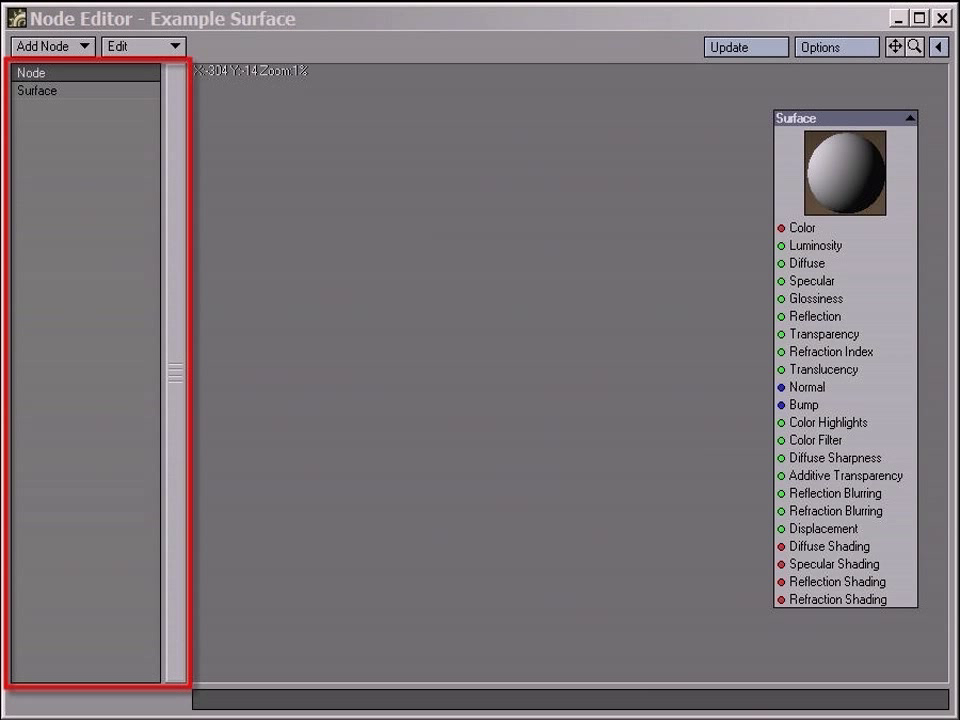
Paste the copied Sine, Incidence and Thickness nodes into the network twice
right_click(139, 92)
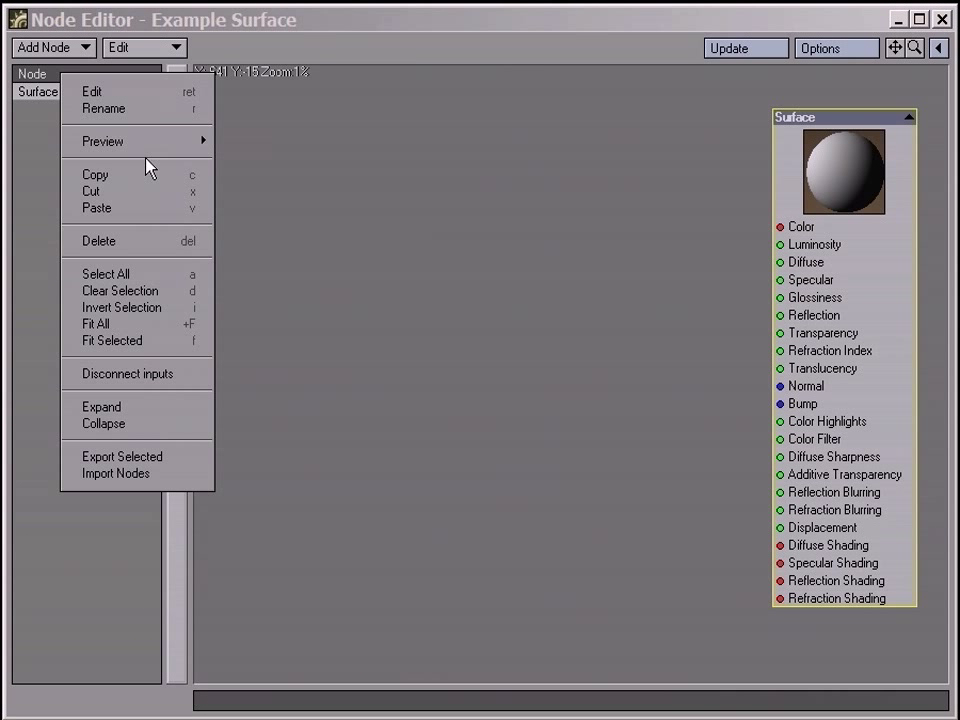
click(145, 208)
right_click(127, 112)
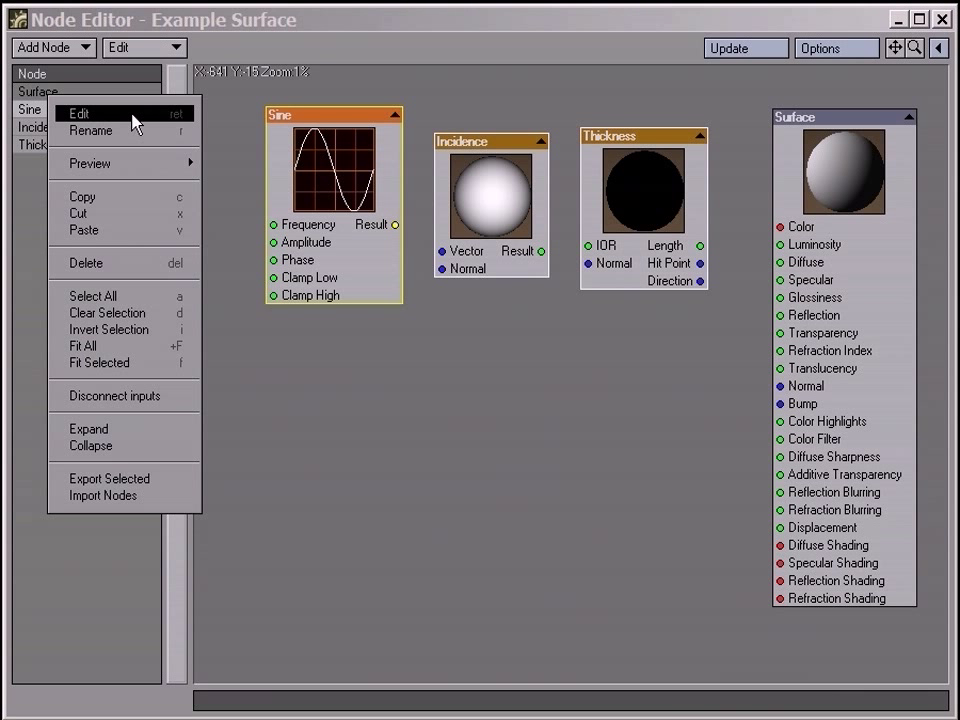
click(100, 229)
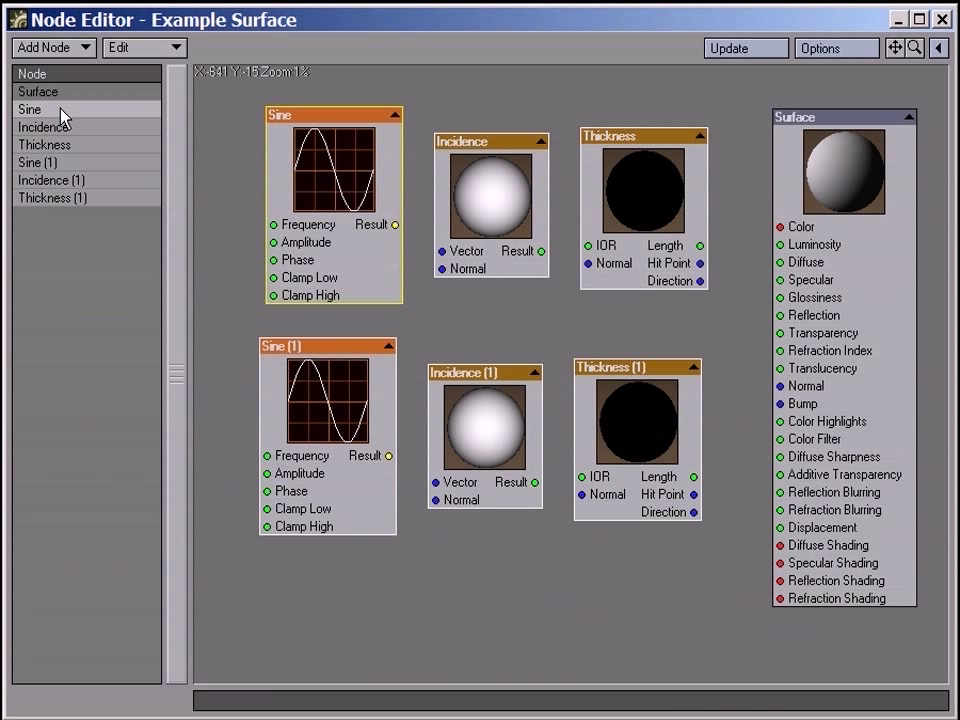
Collapse all the selected Sine, Incidence and Thickness nodes and cut them from the network
right_click(62, 118)
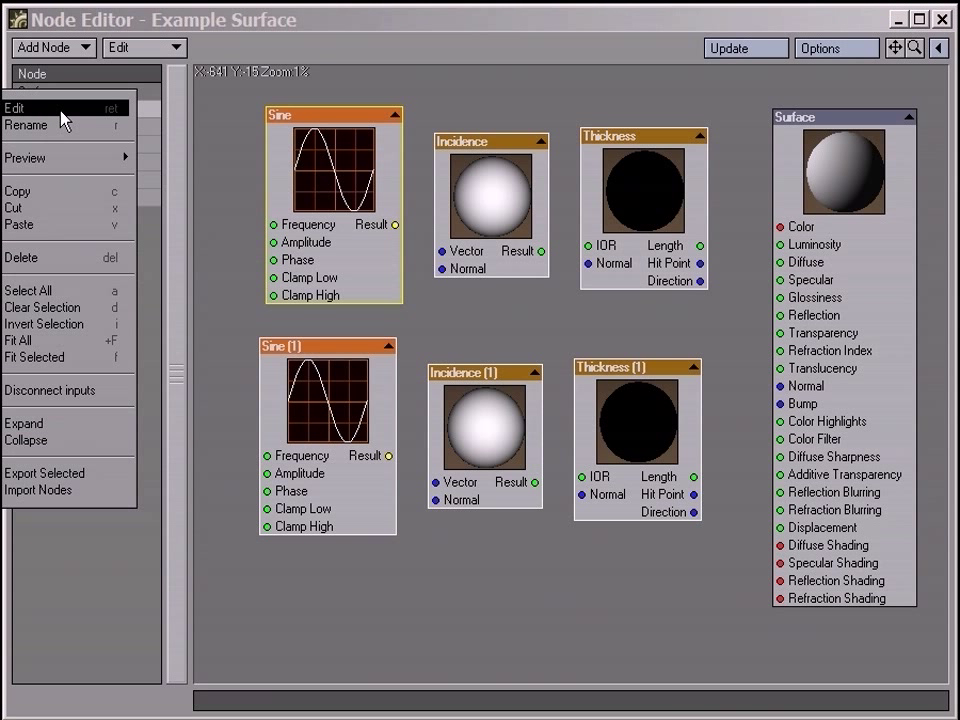
click(63, 442)
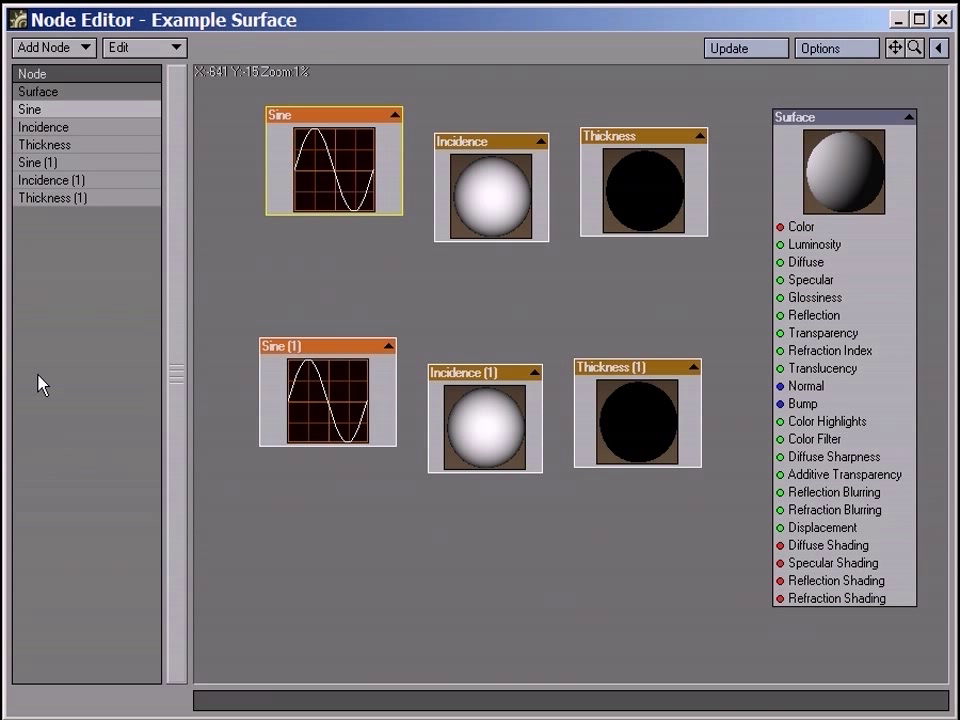
right_click(60, 120)
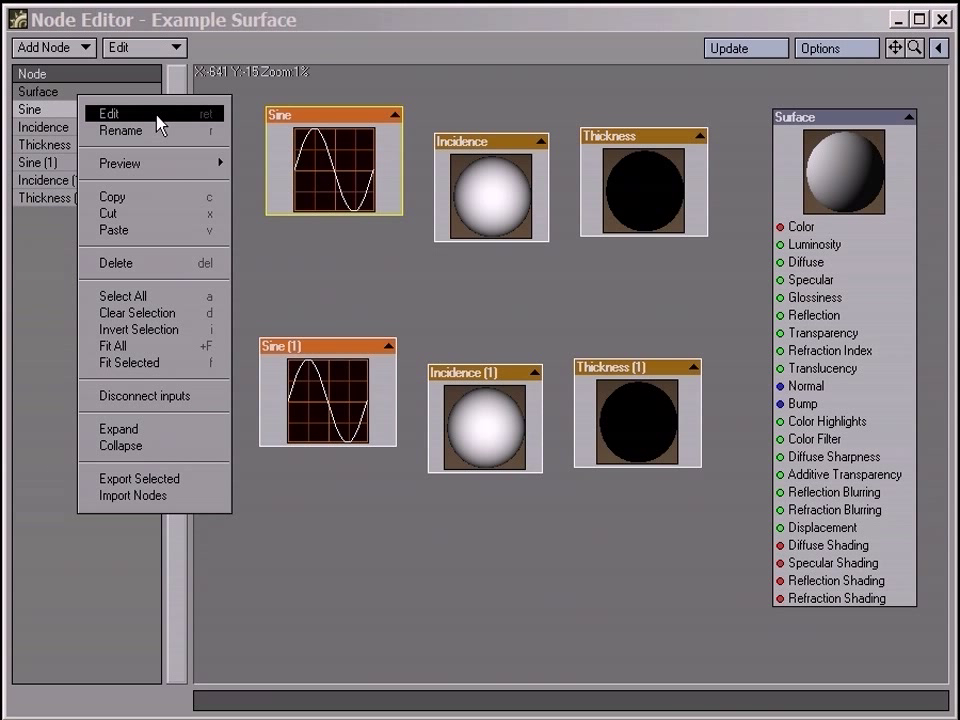
click(149, 215)
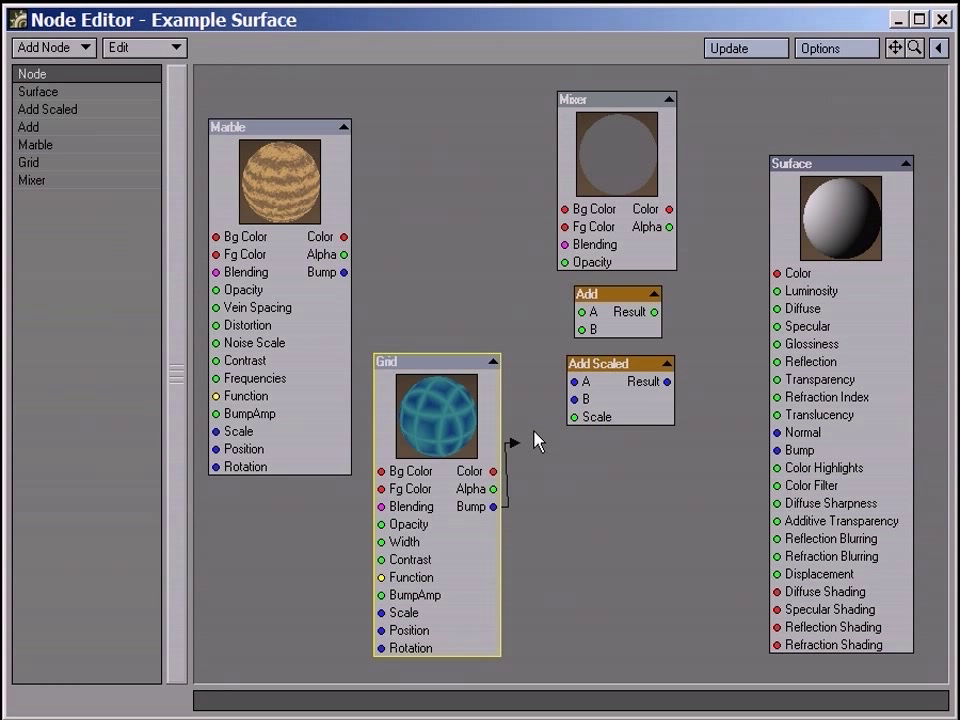
Wire Marble and Grid into Add Scaled (Bump), Add (Alpha) and Mixer (Color), using Marble for A/Bg Color and Grid for B/Fg Color
drag(493, 507, 574, 399)
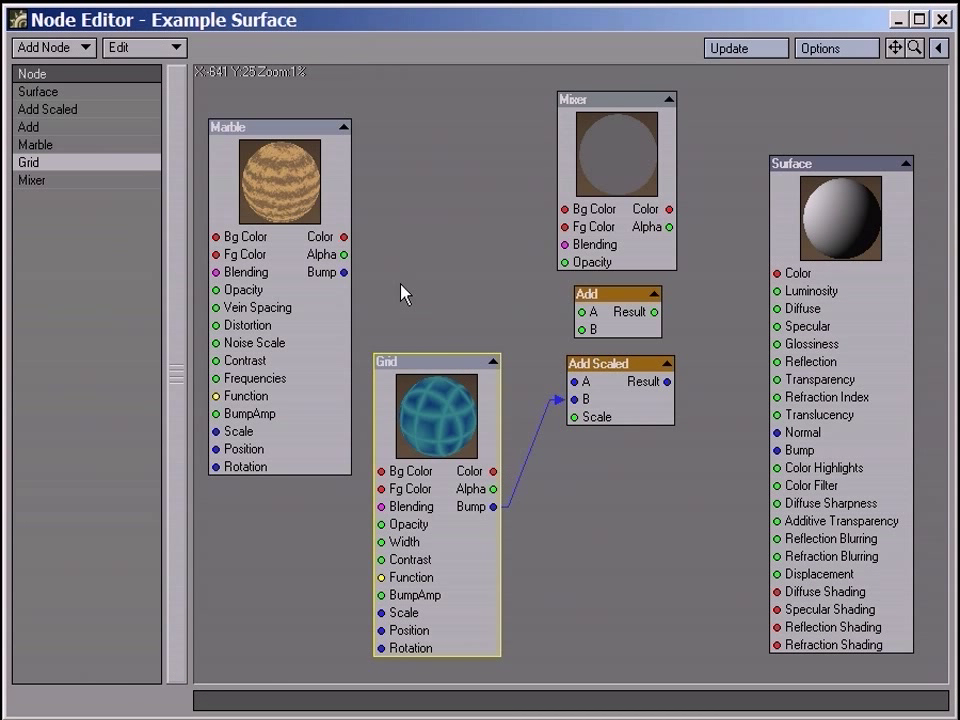
drag(343, 273, 575, 381)
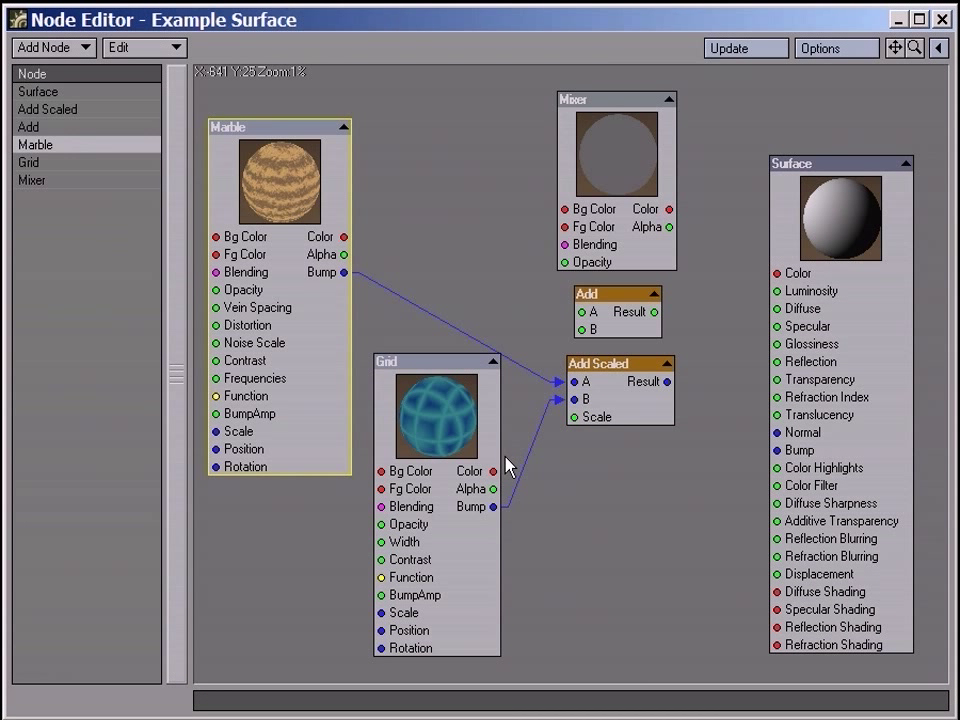
drag(492, 488, 580, 329)
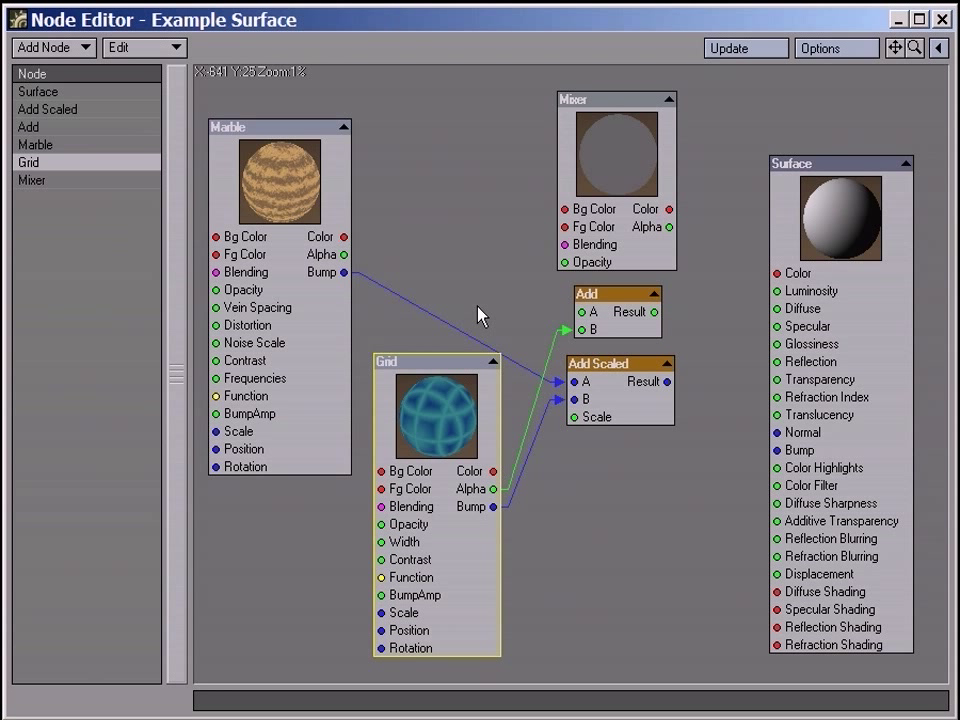
drag(345, 262, 580, 312)
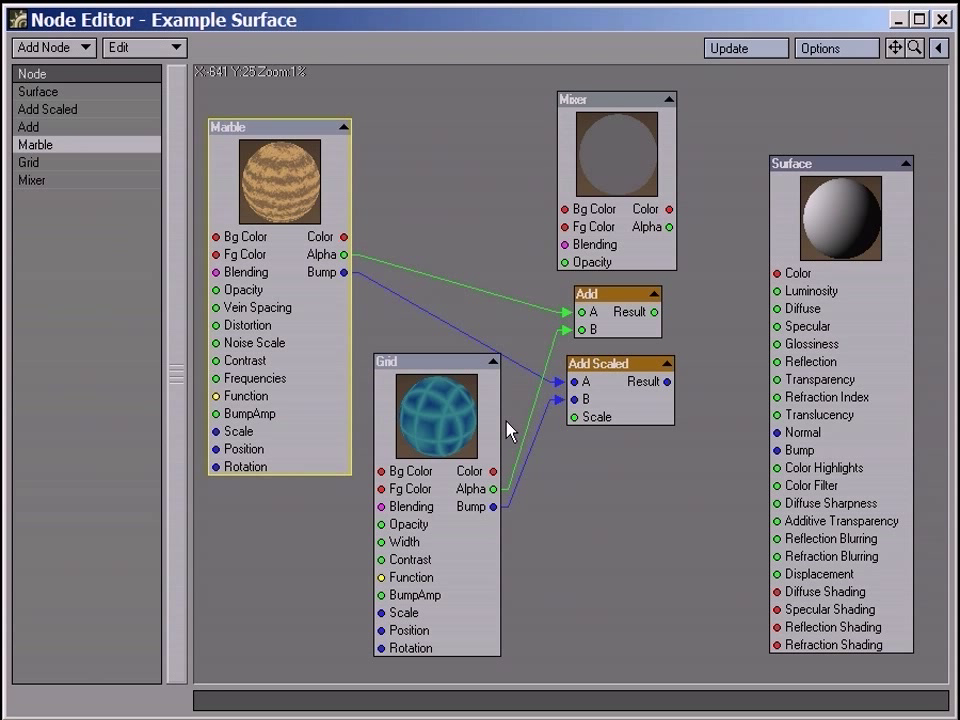
drag(494, 470, 564, 228)
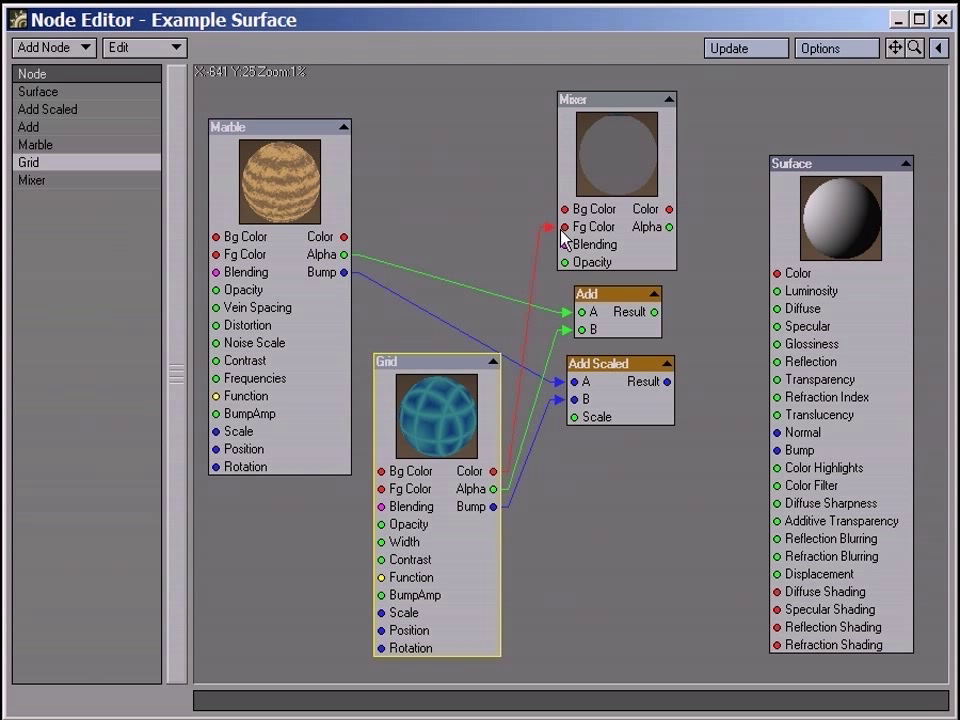
drag(344, 237, 564, 209)
Wire Mixer's Color and Alpha to Surface's Color and Specular, Add's Result to Diffuse, and Add Scaled's Result to Bump
drag(669, 209, 766, 272)
drag(669, 227, 777, 326)
drag(655, 313, 772, 308)
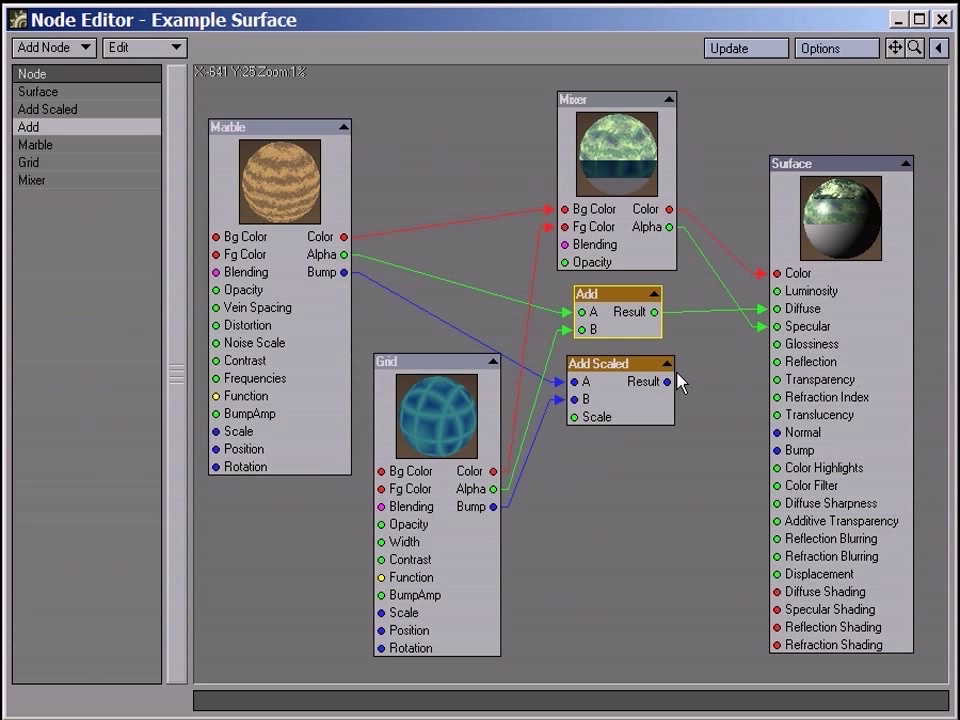
drag(666, 381, 777, 450)
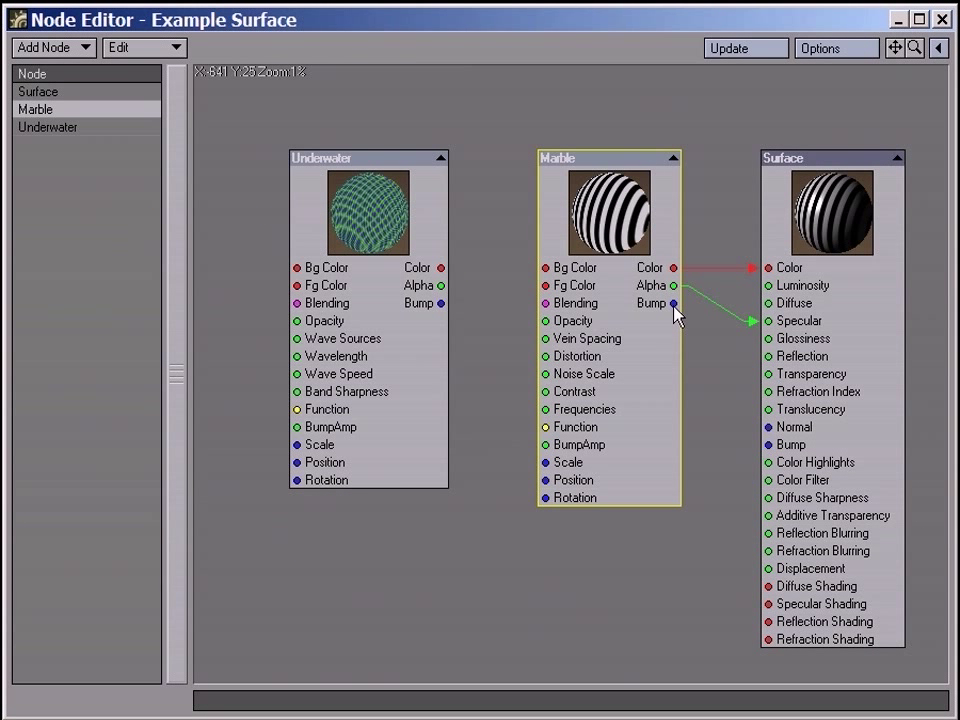
Wire Marble's Bump to Surface's Bump, and Underwater's Alpha and Color to Marble's Vein Spacing and Bg Color
drag(673, 304, 766, 445)
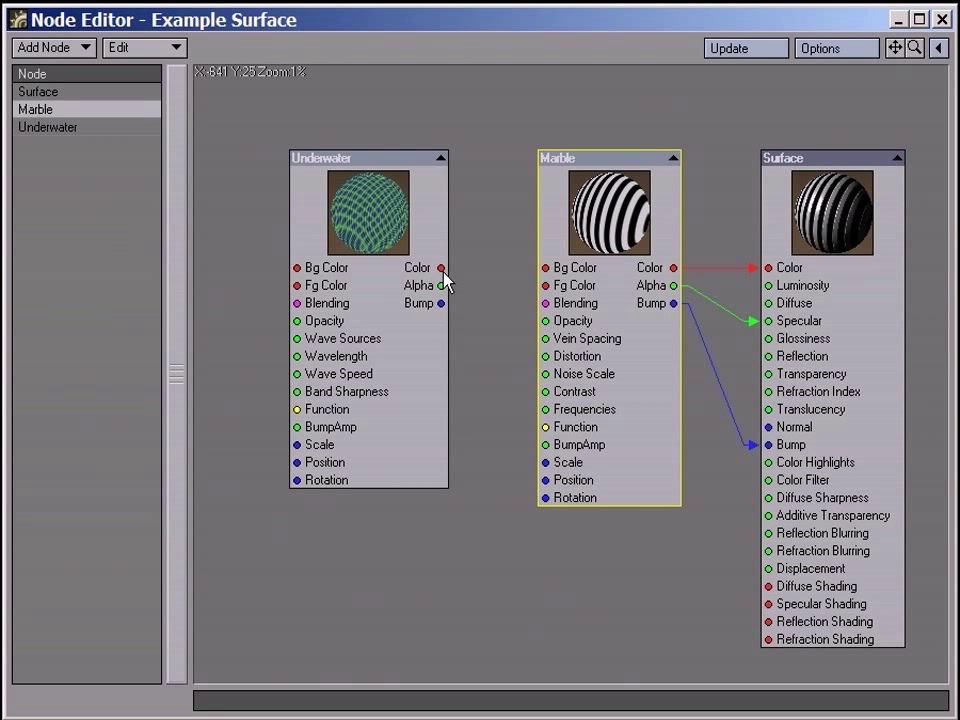
drag(441, 287, 547, 345)
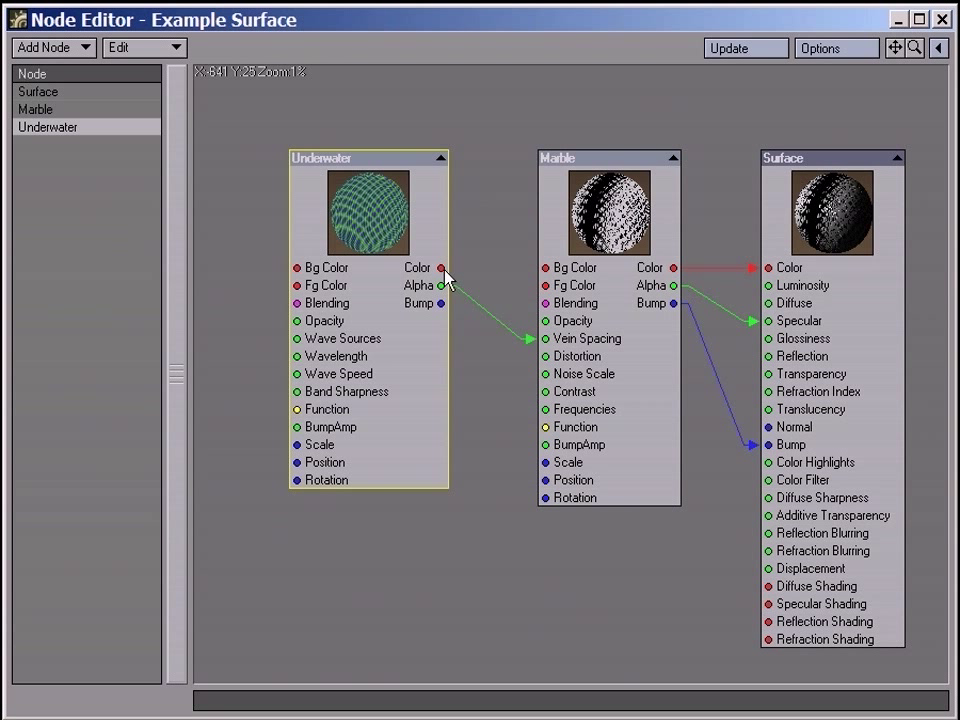
drag(446, 270, 546, 268)
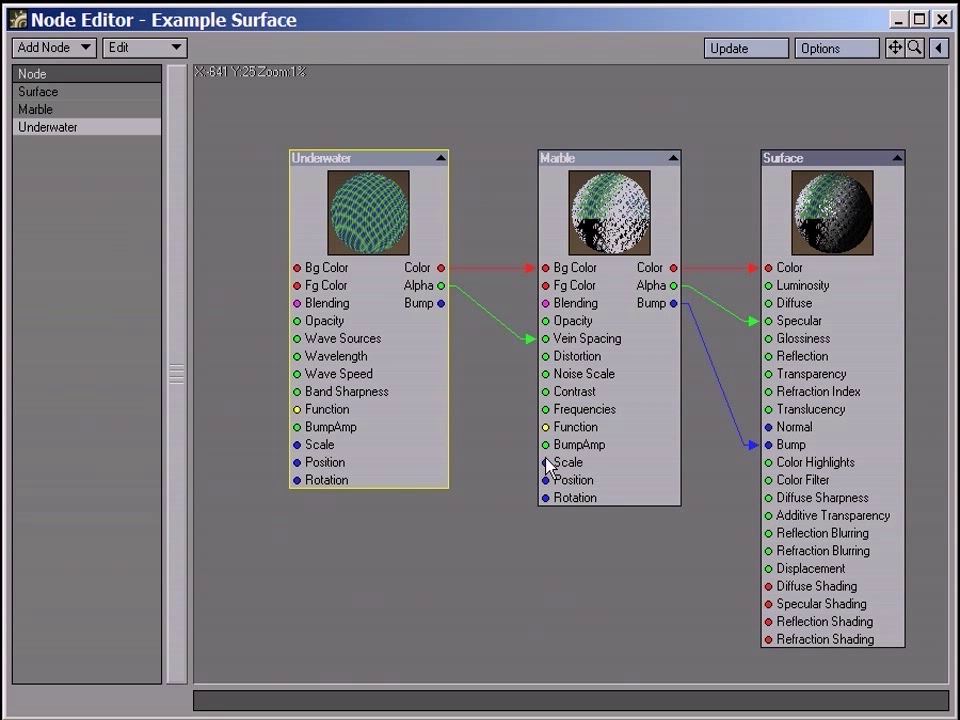